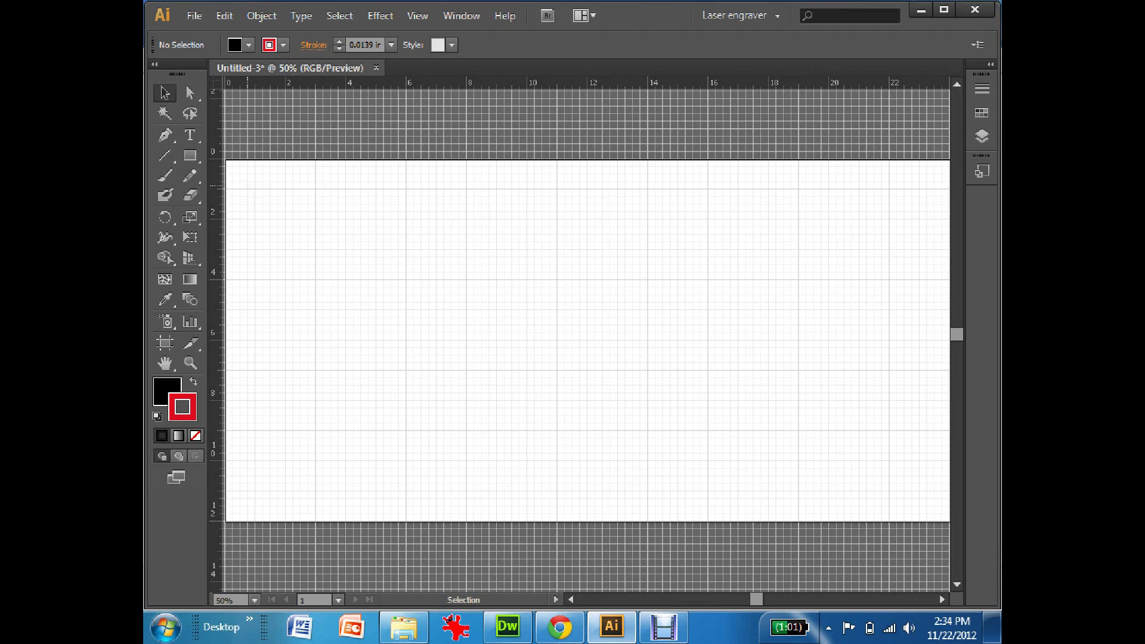
# Draw a rectangle in the upper-left area of the artboard and set its size to 3 in wide by 2 in high
pyautogui.click(189, 155)
pyautogui.moveTo(285, 206); pyautogui.dragTo(429, 294)
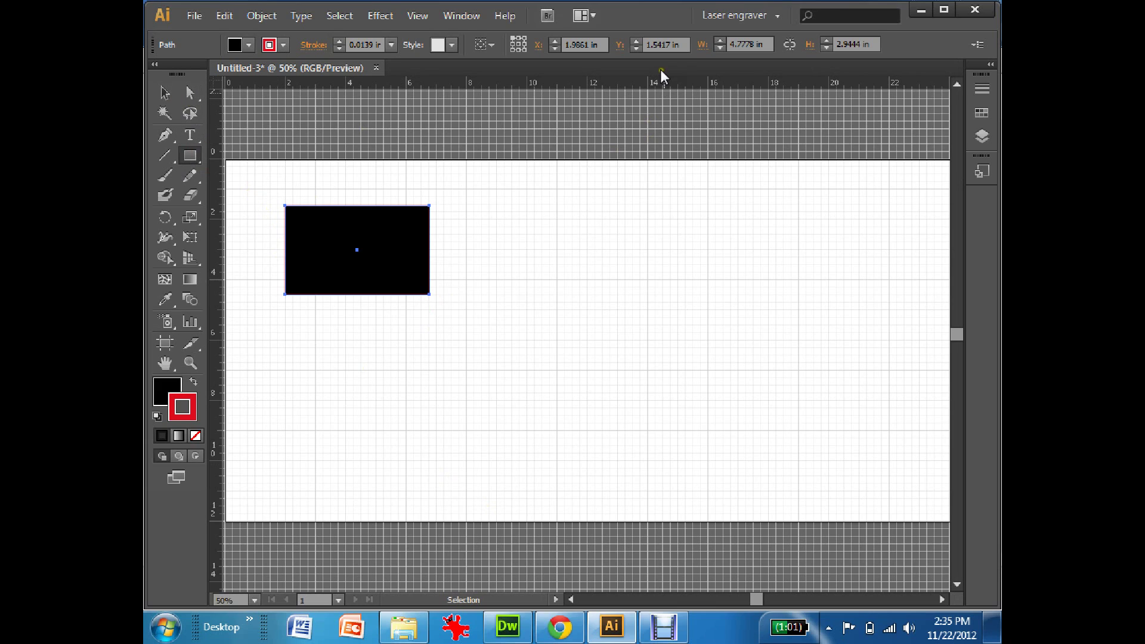
pyautogui.click(769, 45)
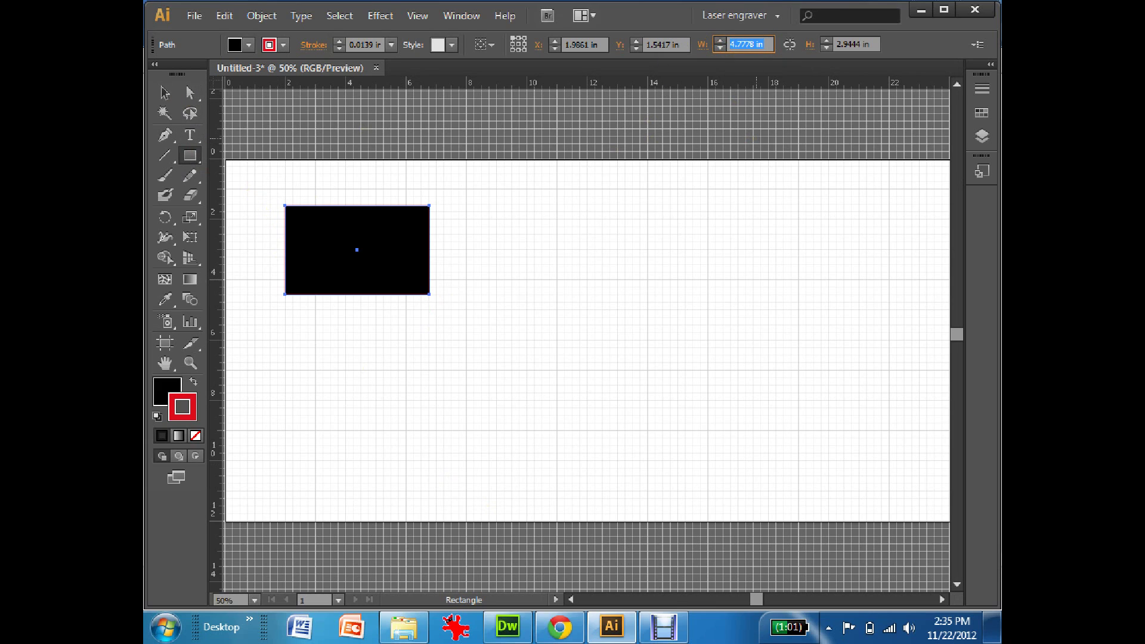
pyautogui.write('3')
pyautogui.press('Tab')
pyautogui.write('2')
pyautogui.press('Return')
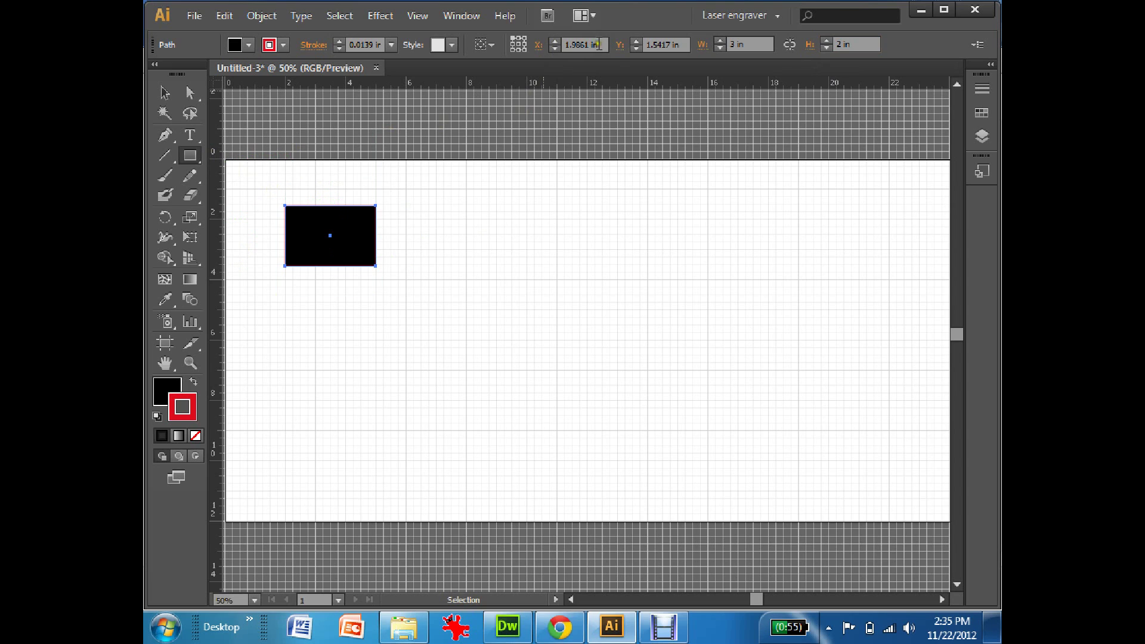
# Position the rectangle at X 0.25 in and Y 0.25 in, near the artboard's upper-left corner
pyautogui.moveTo(599, 44); pyautogui.dragTo(540, 48)
pyautogui.write('.25')
pyautogui.moveTo(687, 47); pyautogui.dragTo(643, 41)
pyautogui.write('.')
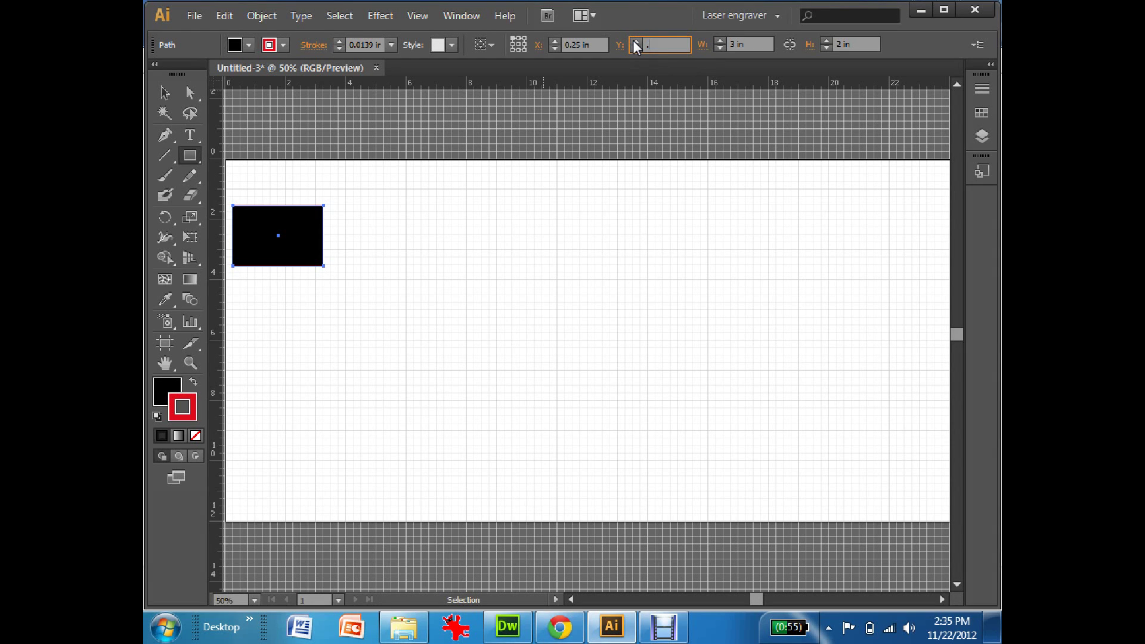
pyautogui.press('Return')
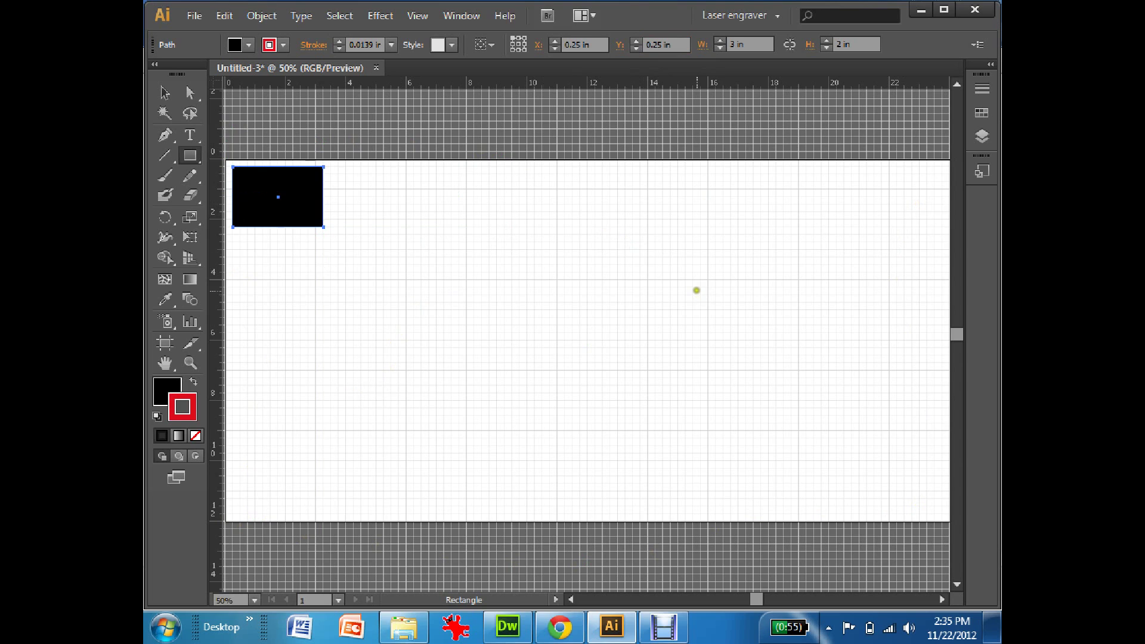
# Change the black rectangle's stroke colour to light blue
pyautogui.click(187, 364)
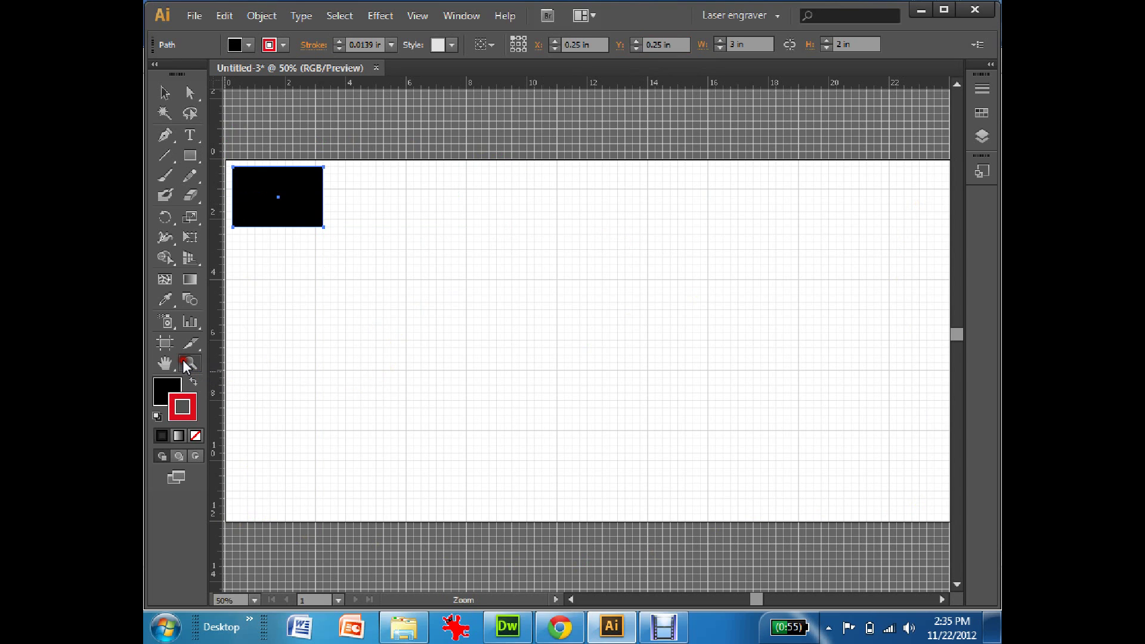
pyautogui.moveTo(232, 164); pyautogui.dragTo(399, 262)
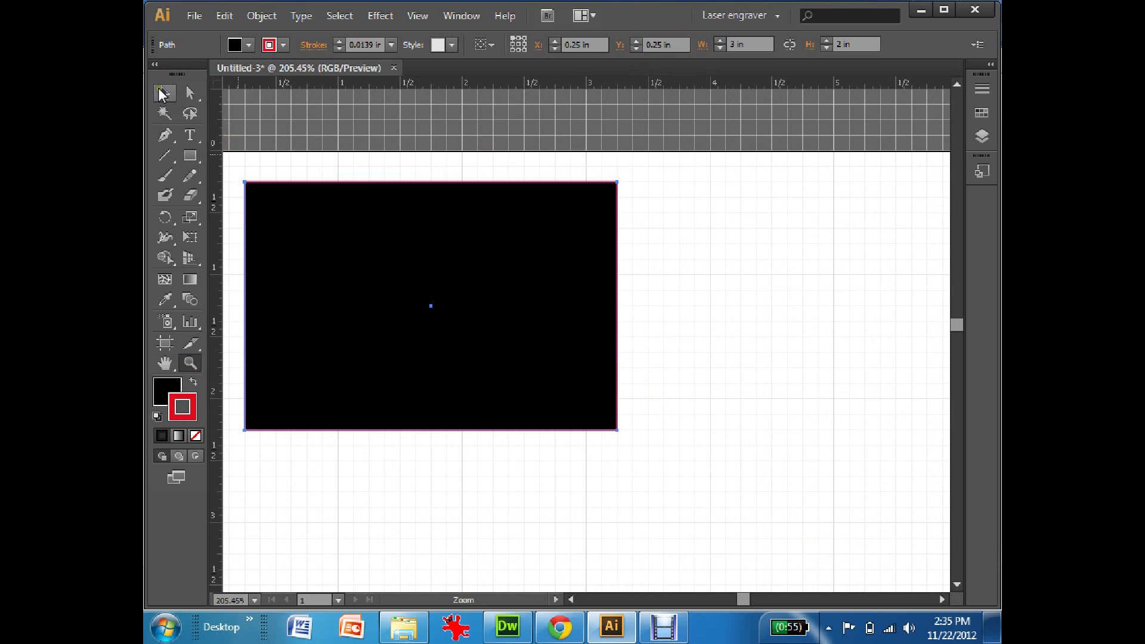
pyautogui.click(162, 94)
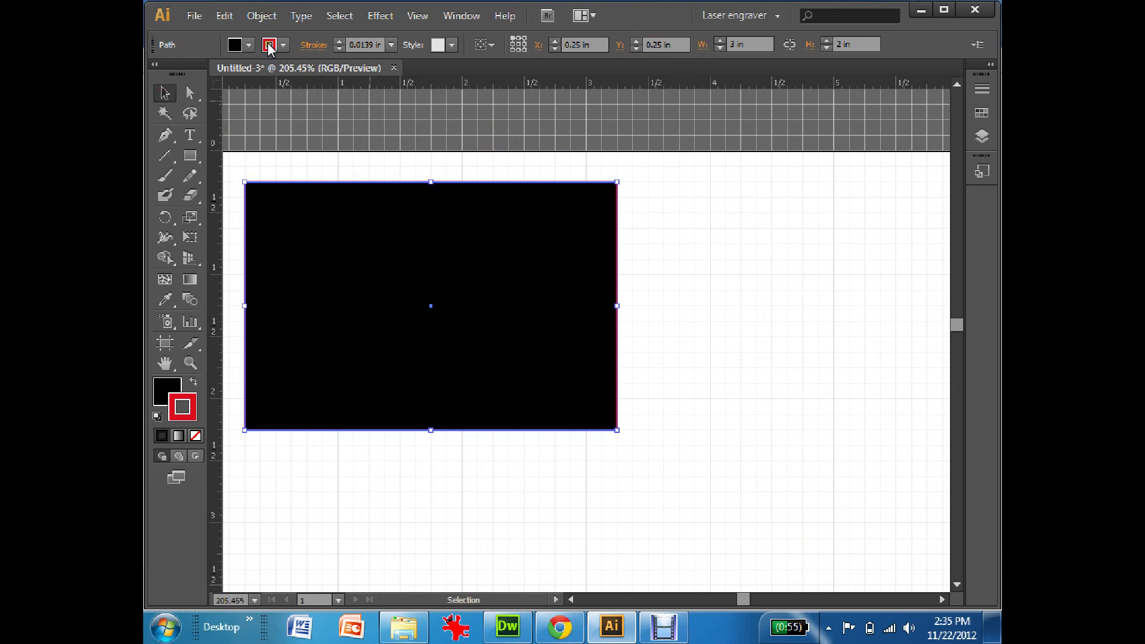
pyautogui.click(233, 203)
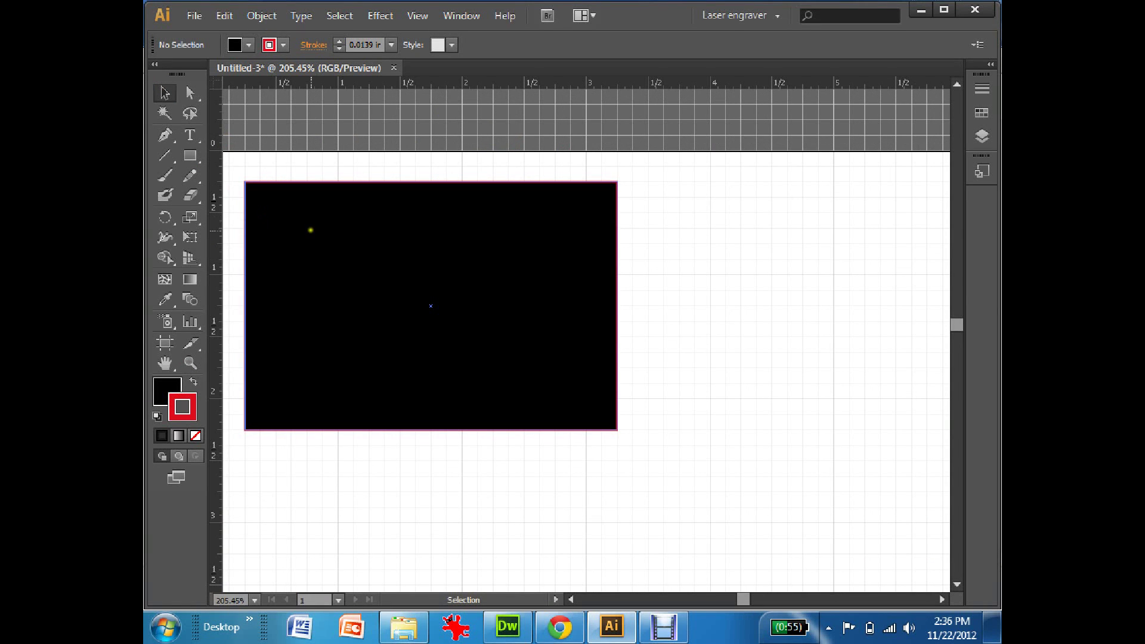
pyautogui.click(327, 223)
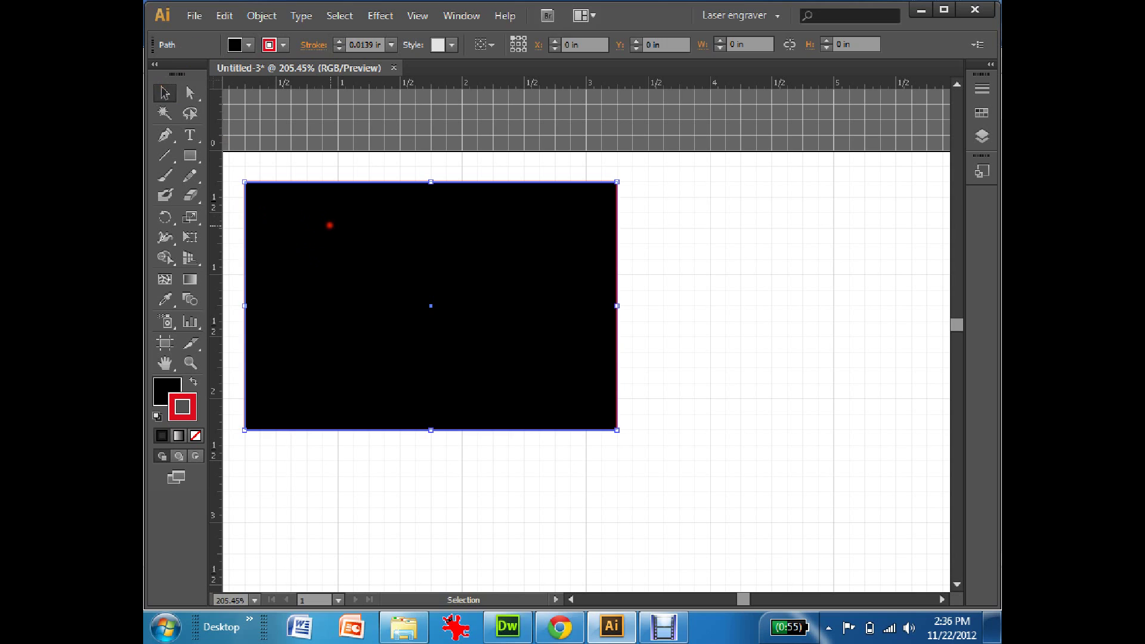
pyautogui.click(283, 45)
pyautogui.click(213, 73)
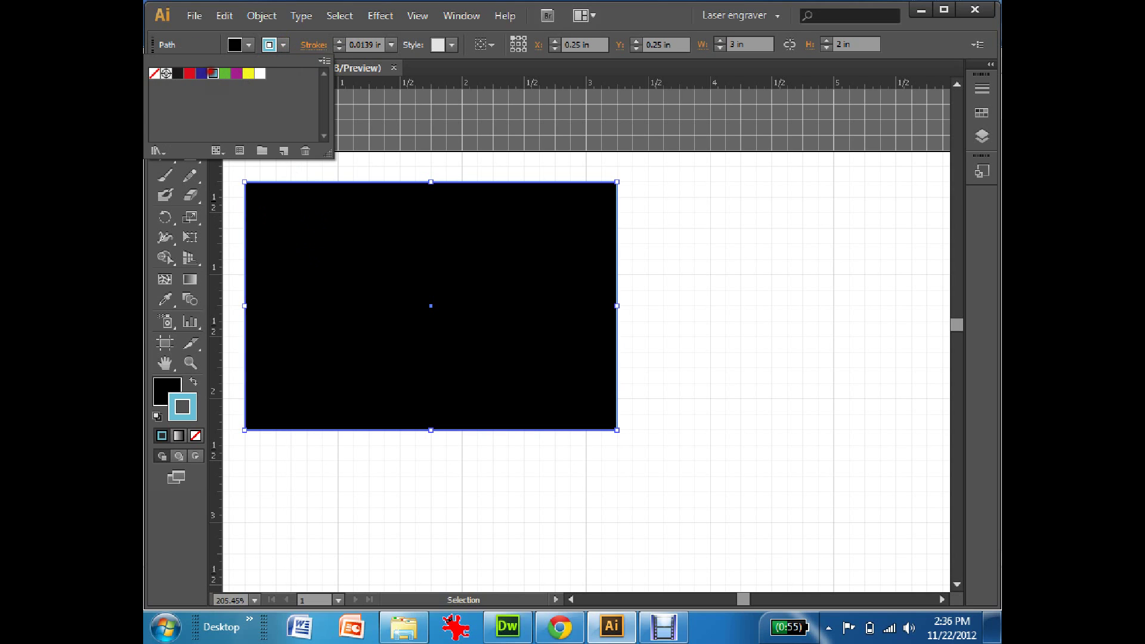
# Remove the rectangle's fill and change its stroke colour to red
pyautogui.click(244, 44)
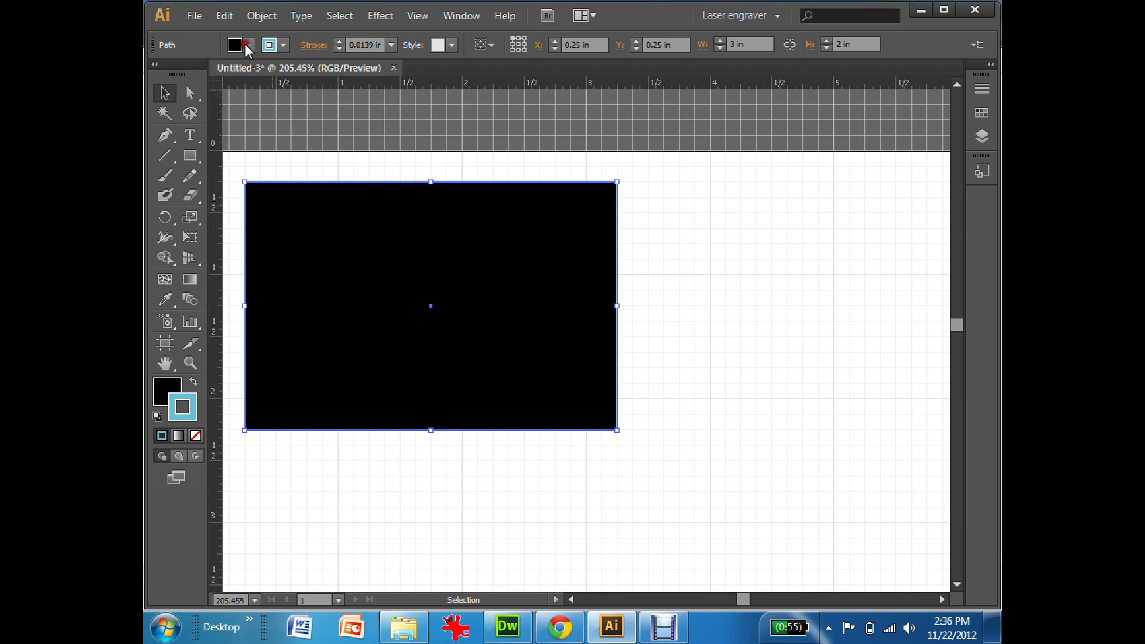
pyautogui.click(249, 45)
pyautogui.click(154, 73)
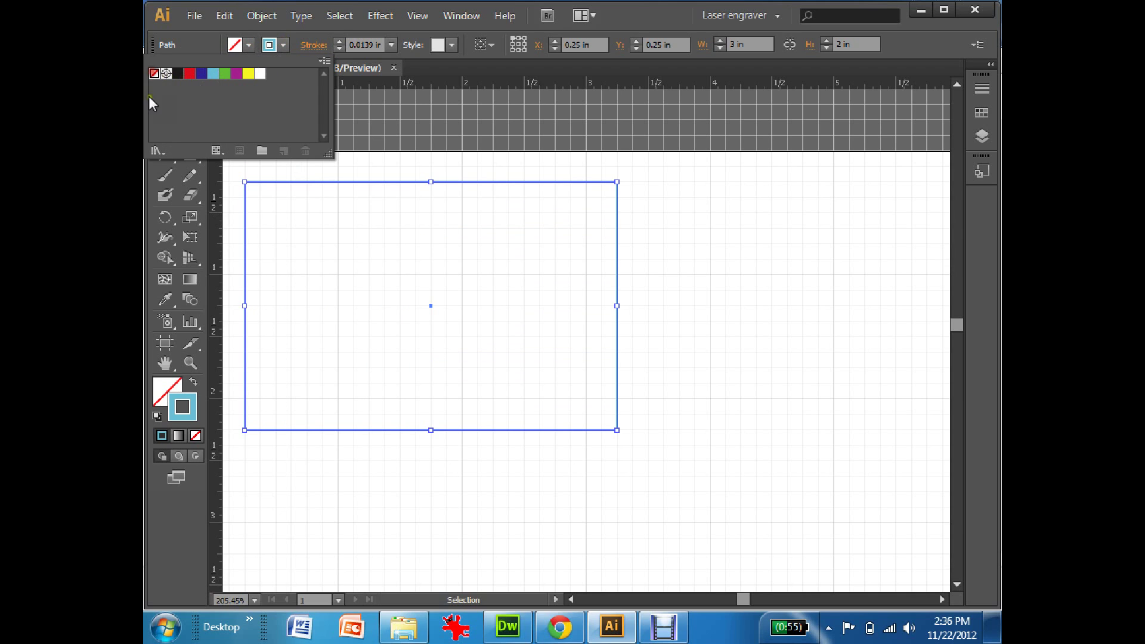
pyautogui.click(733, 293)
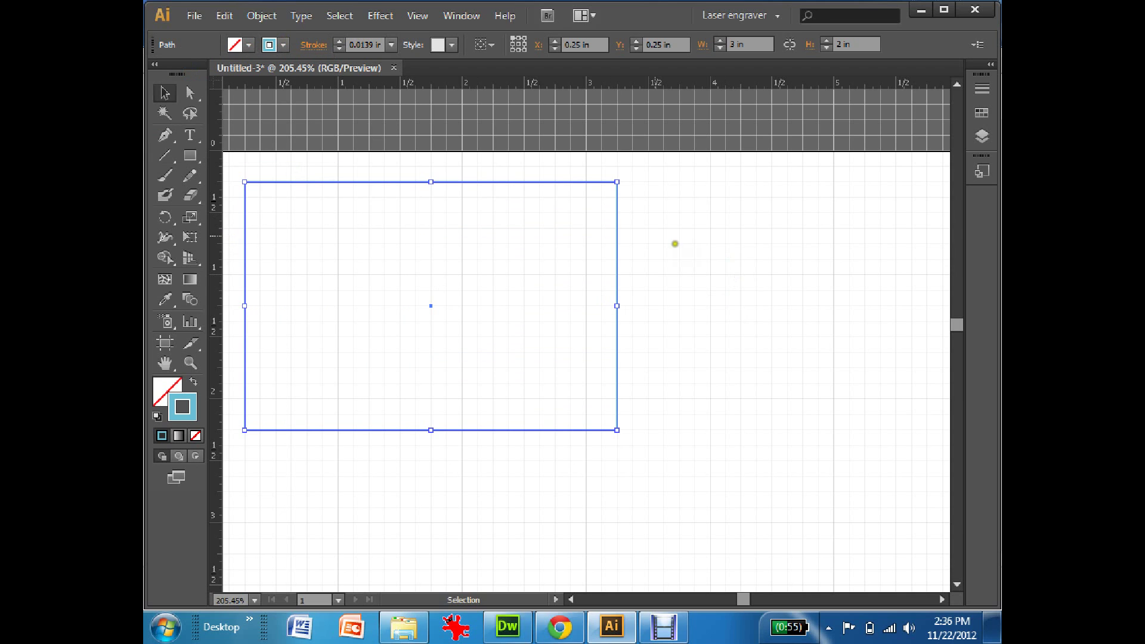
pyautogui.click(283, 44)
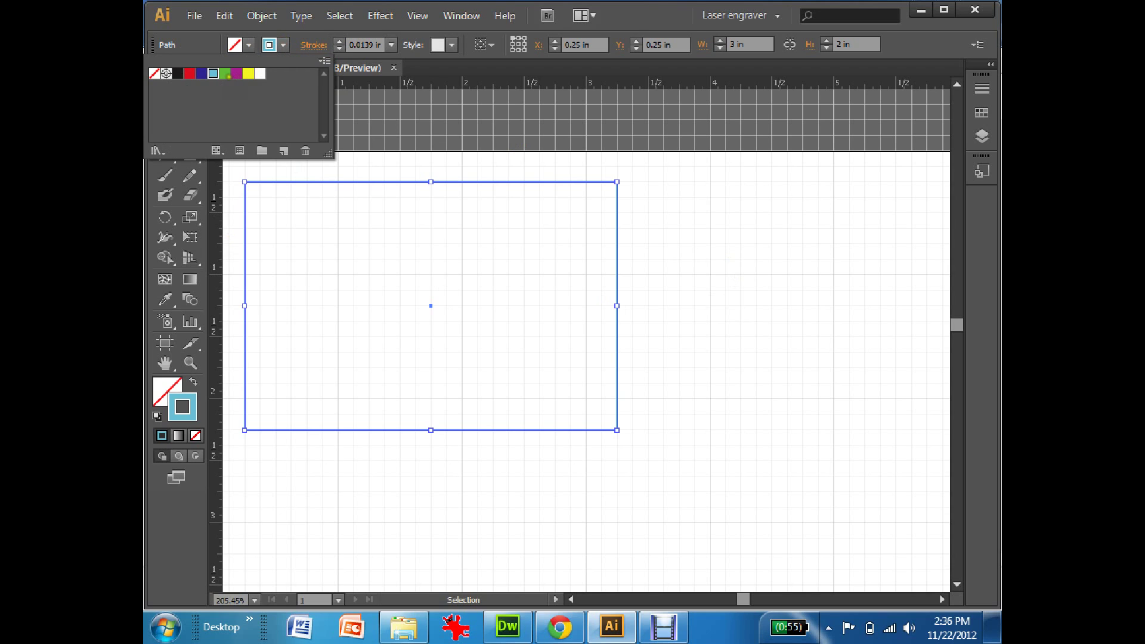
pyautogui.click(189, 73)
pyautogui.click(672, 211)
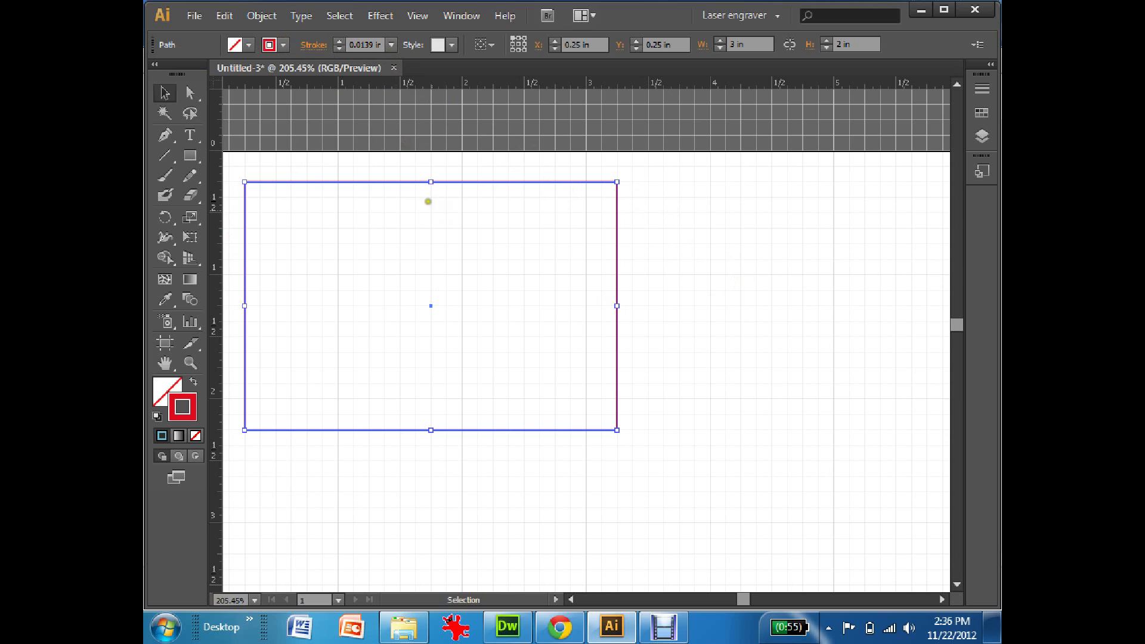
# Set the rectangle's stroke weight to 0.125 in and deselect it
pyautogui.click(391, 45)
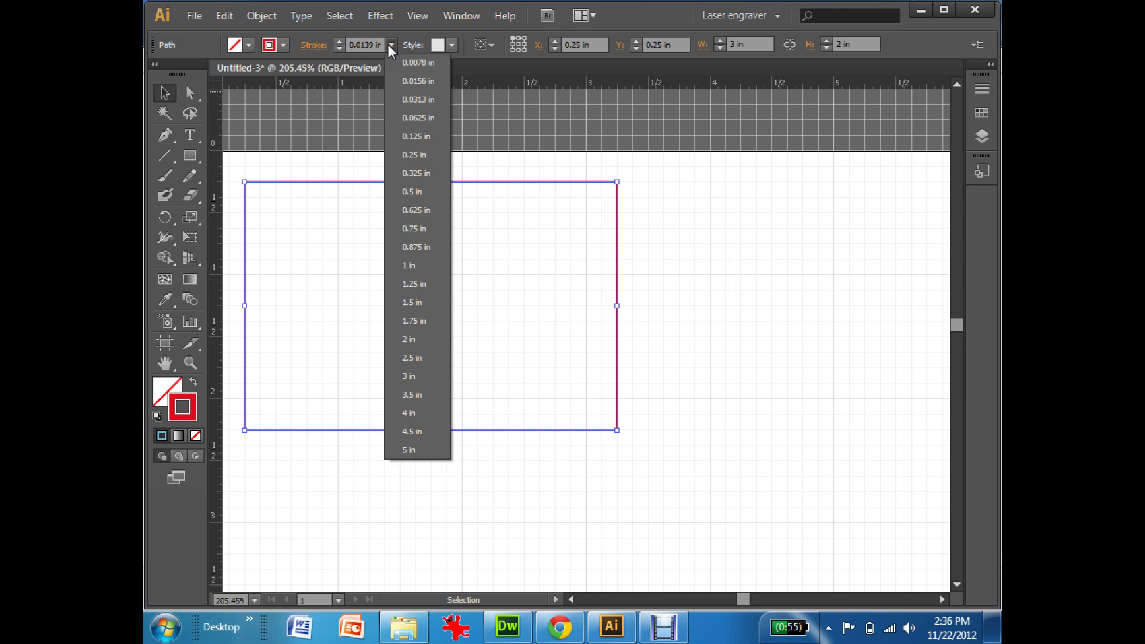
pyautogui.click(424, 135)
pyautogui.click(709, 266)
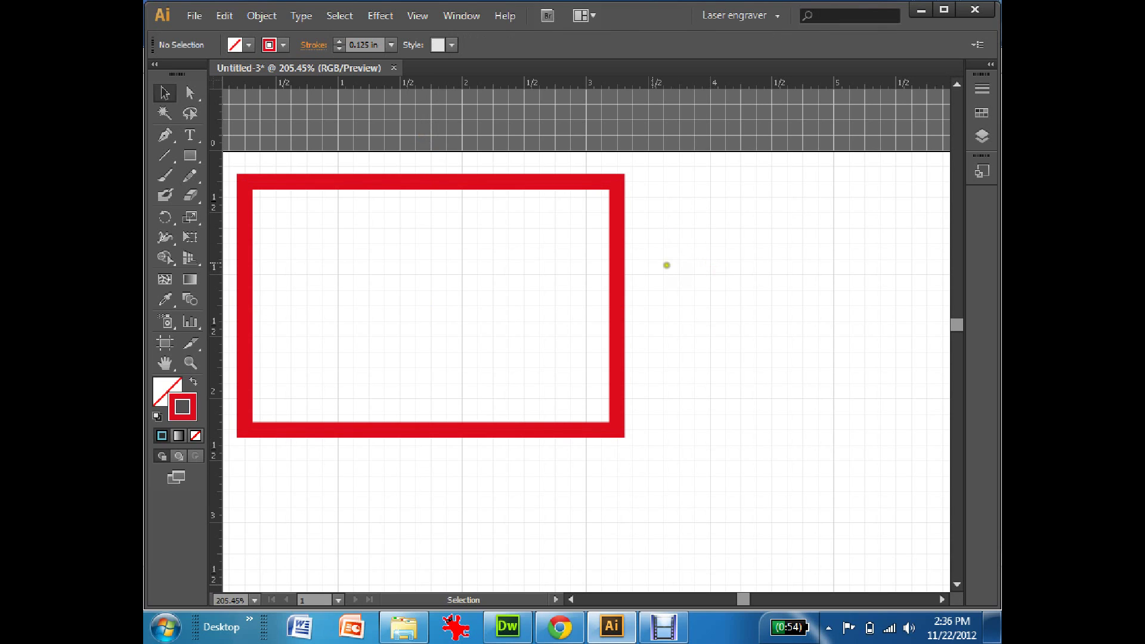
# Set the red rectangle's stroke weight to 0.001 in and deselect it
pyautogui.click(391, 45)
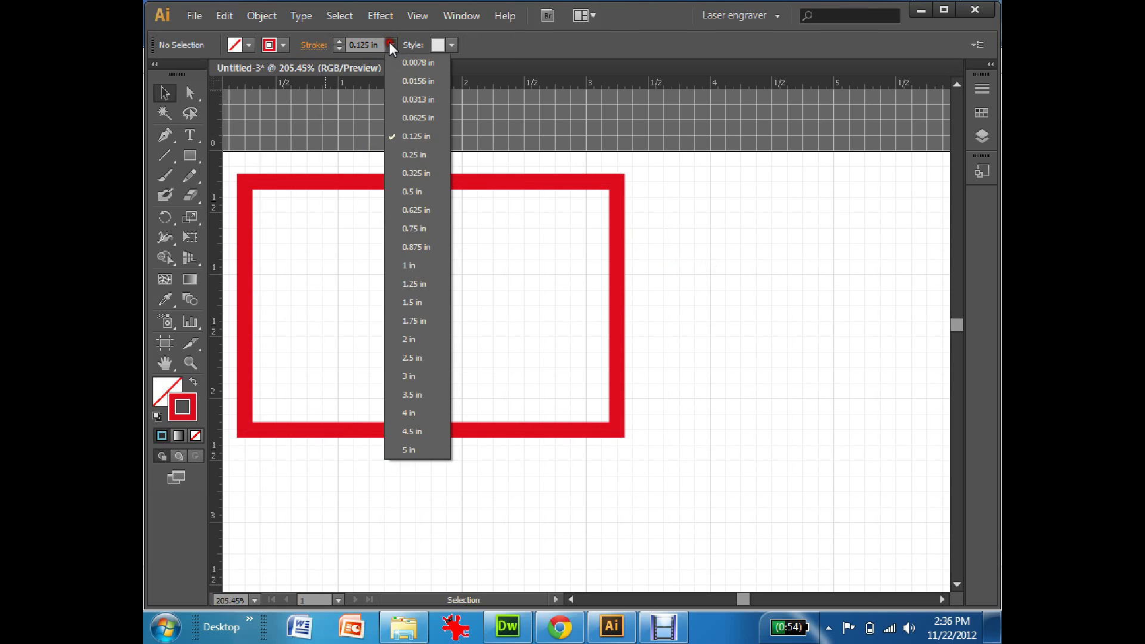
pyautogui.click(388, 42)
pyautogui.click(367, 45)
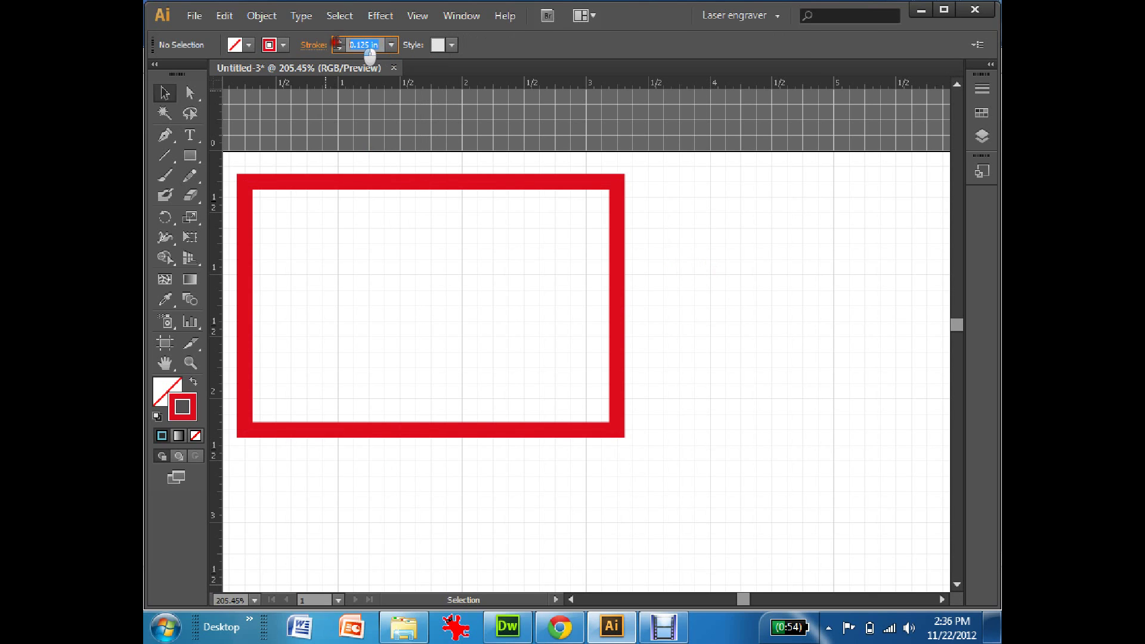
pyautogui.write('.001')
pyautogui.press('Return')
pyautogui.click(298, 178)
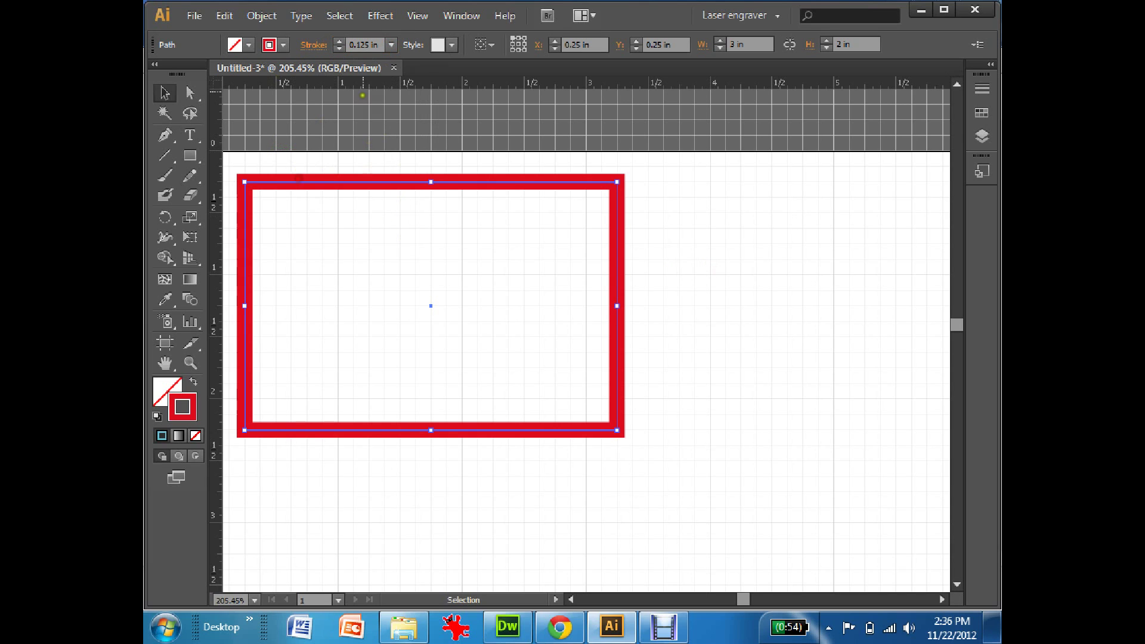
pyautogui.click(381, 39)
pyautogui.write('.001')
pyautogui.press('Return')
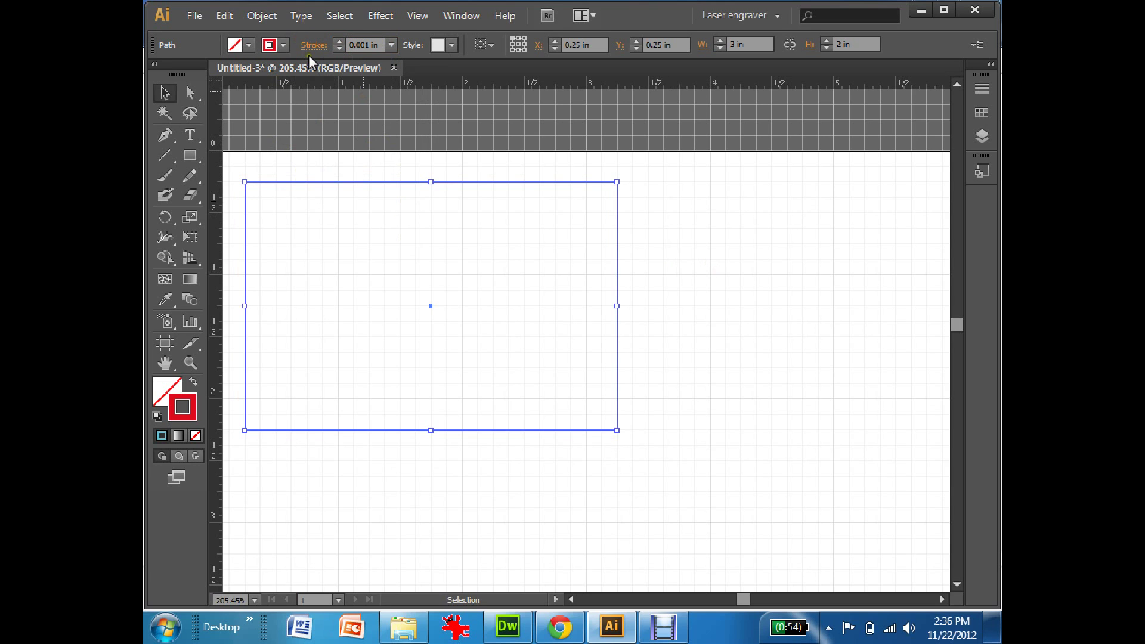
pyautogui.click(780, 316)
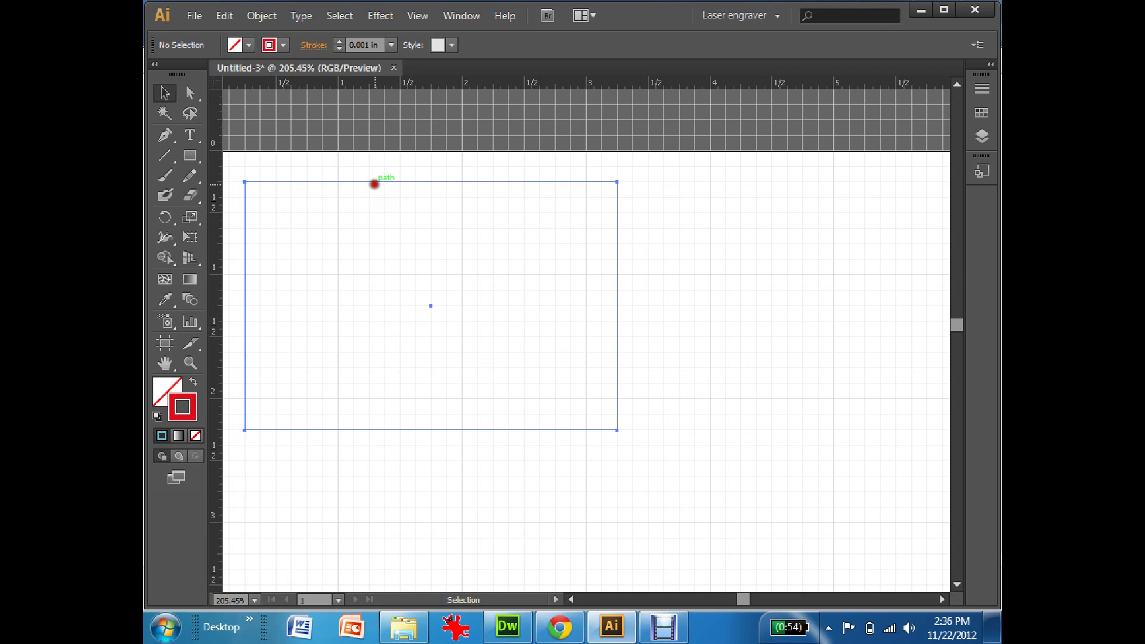
# Give the rectangle a light blue stroke and a green fill
pyautogui.click(376, 182)
pyautogui.click(285, 45)
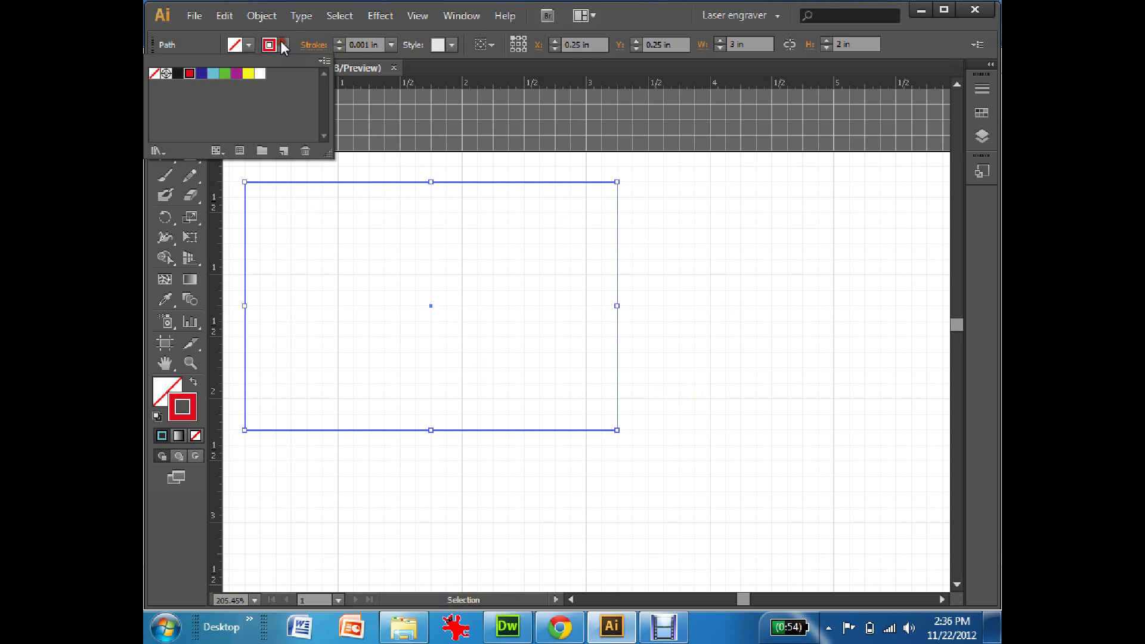
pyautogui.click(213, 73)
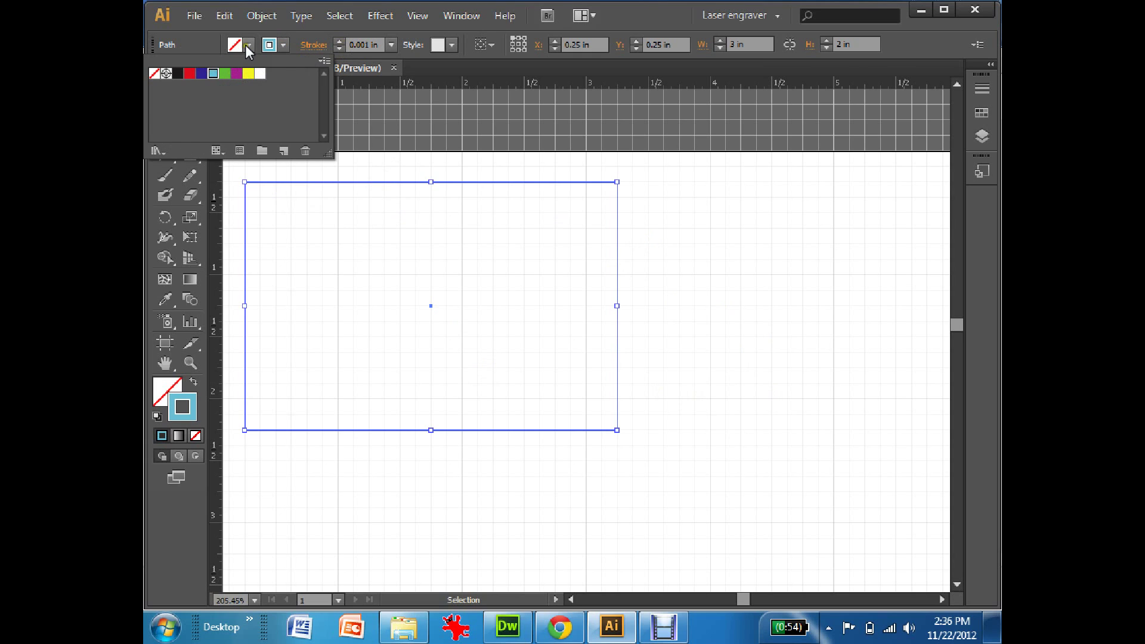
pyautogui.click(249, 45)
pyautogui.click(249, 45)
pyautogui.click(225, 73)
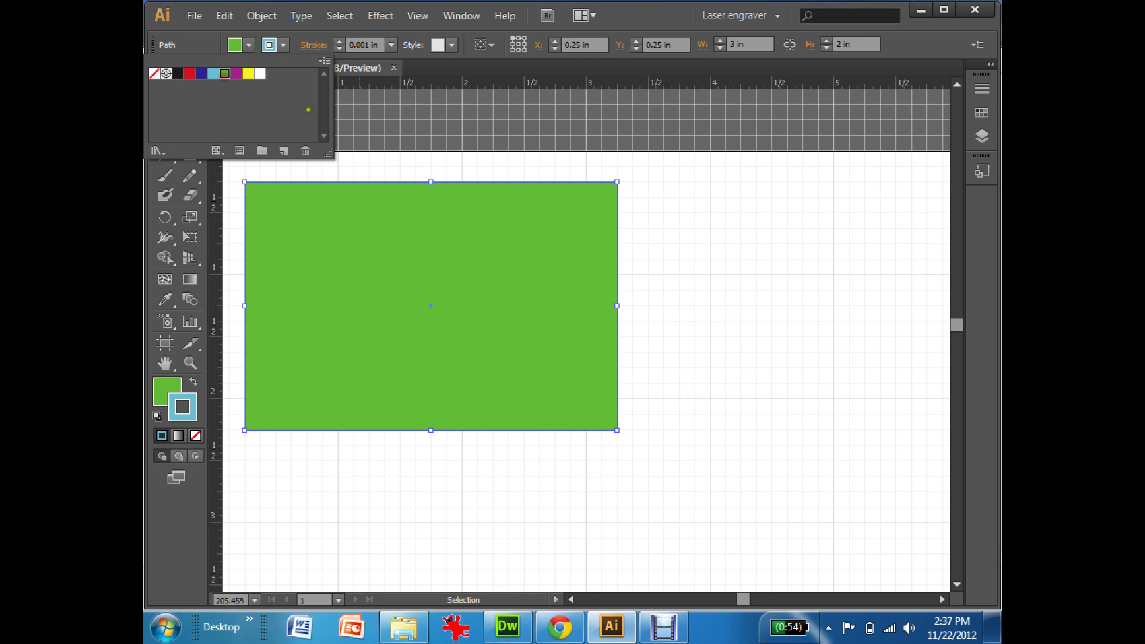
pyautogui.click(751, 311)
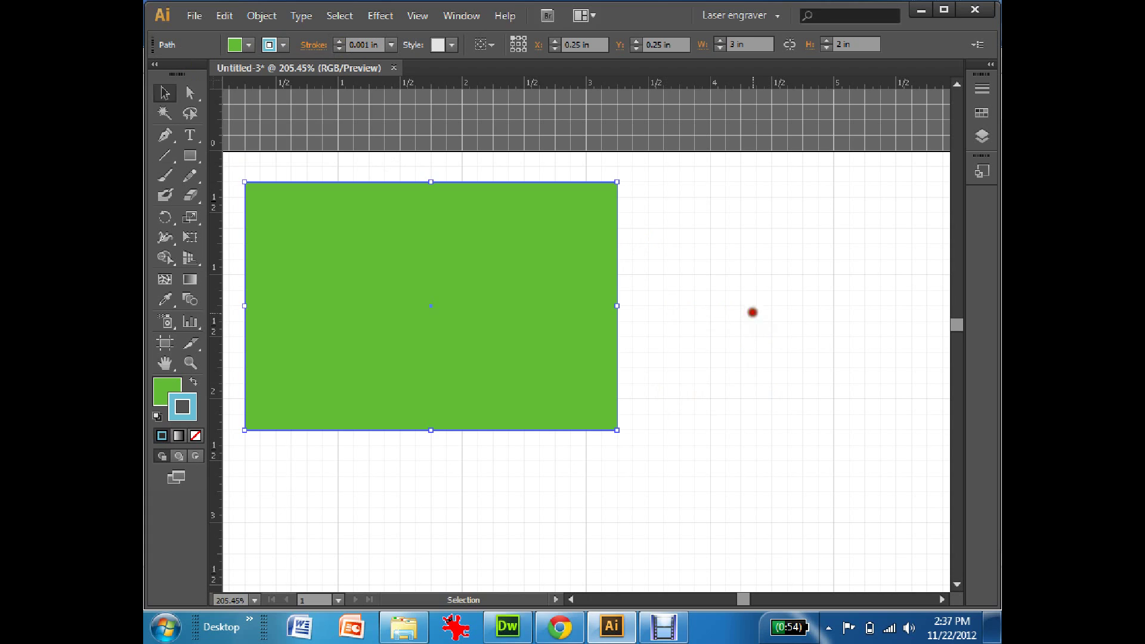
# Thicken the green rectangle's stroke to 0.25 in and deselect it
pyautogui.click(391, 44)
pyautogui.click(408, 156)
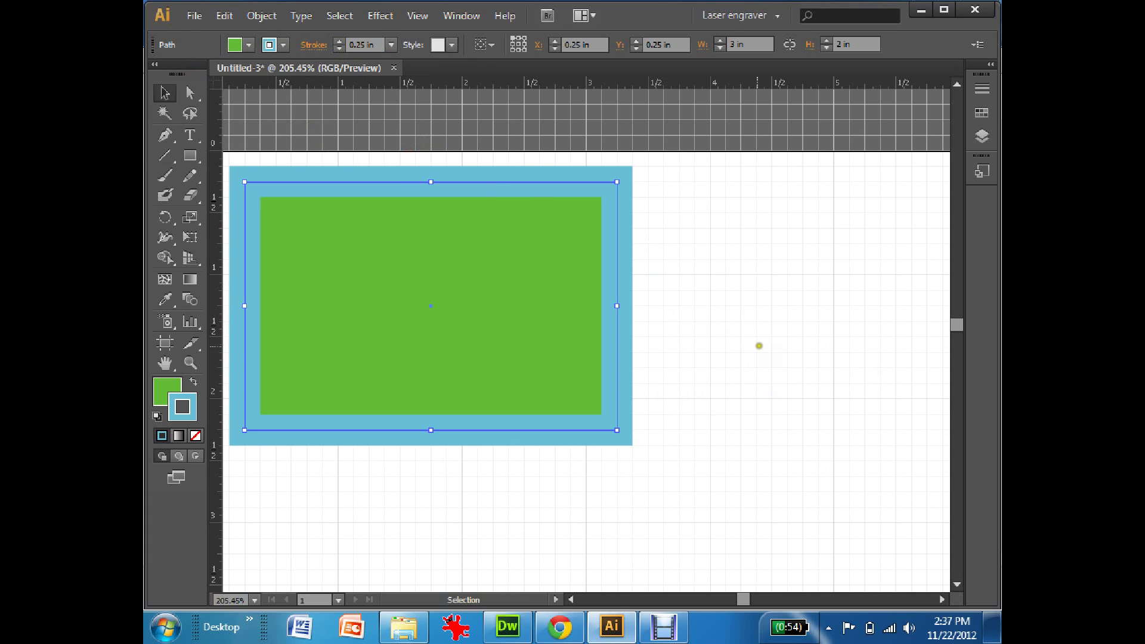
pyautogui.click(756, 341)
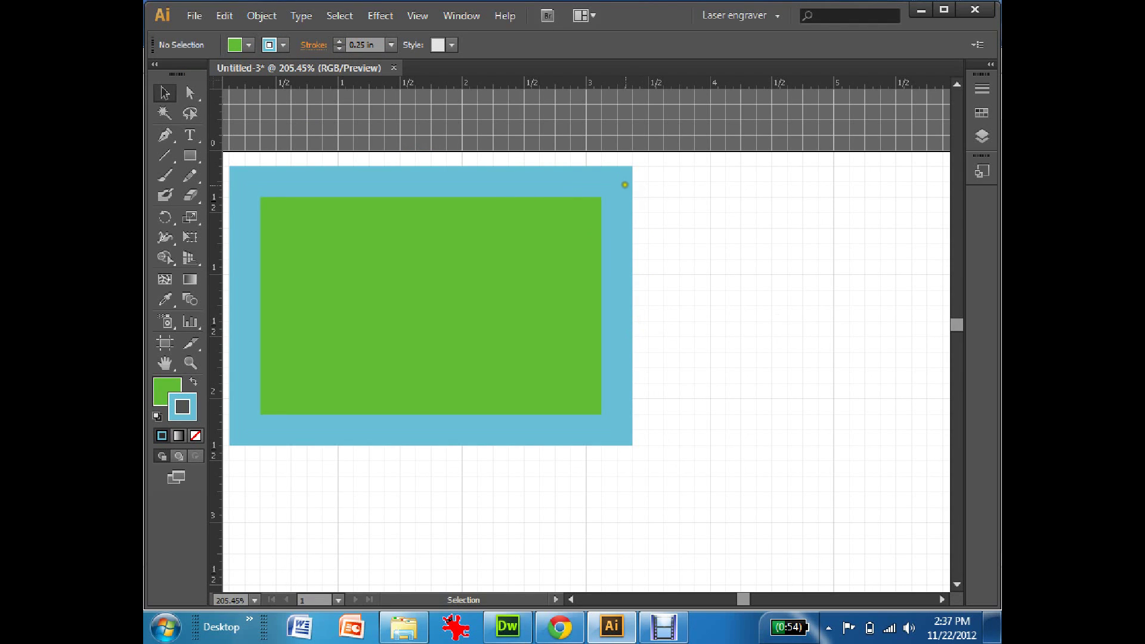
# Apply the saved graphic style with no fill and a thin red stroke to the rectangle, and leave it deselected
pyautogui.click(612, 206)
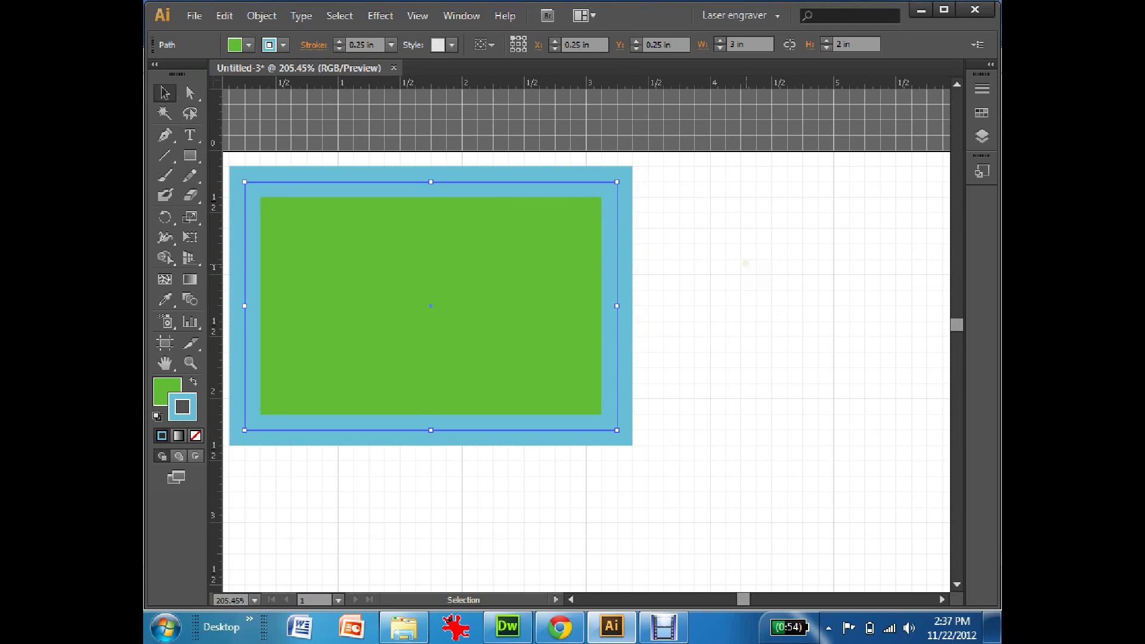
pyautogui.click(451, 45)
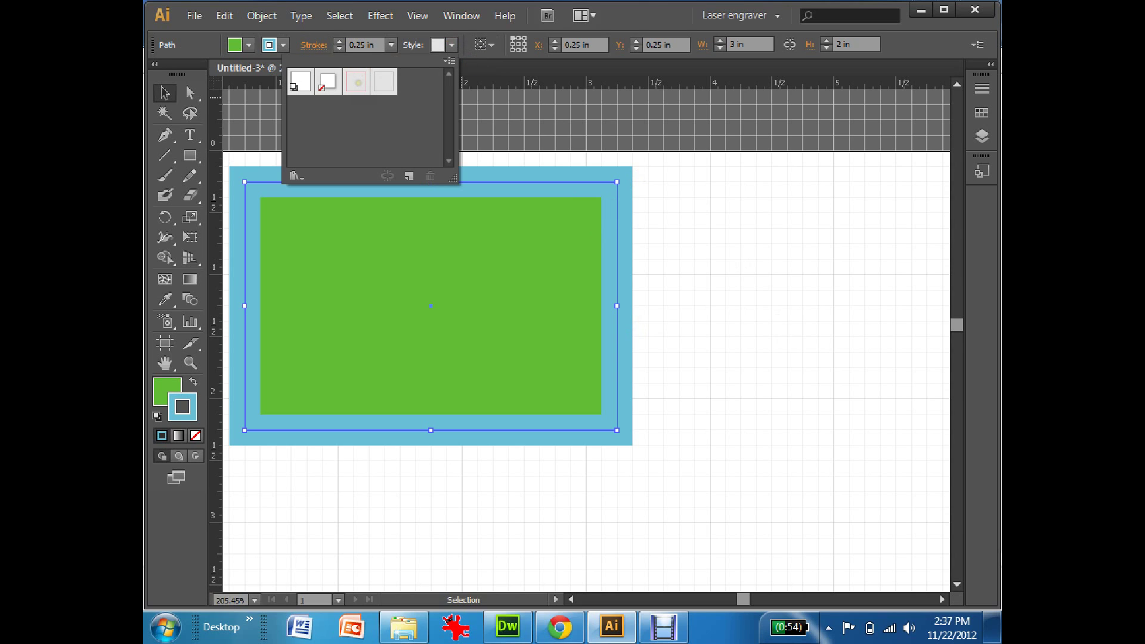
pyautogui.click(356, 81)
pyautogui.click(696, 253)
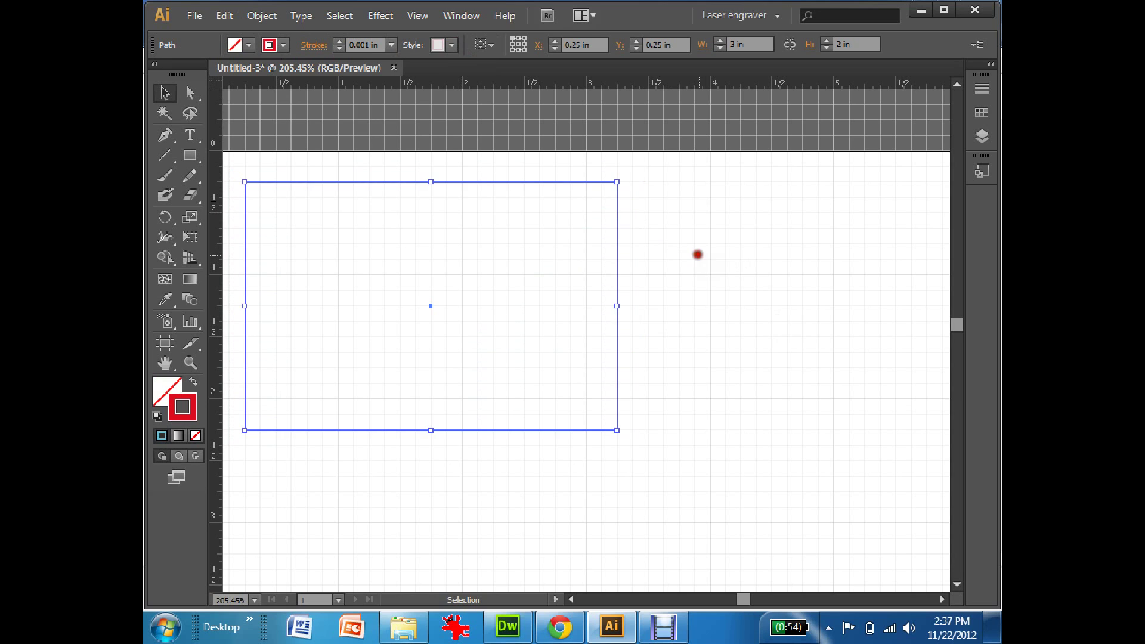
pyautogui.click(697, 253)
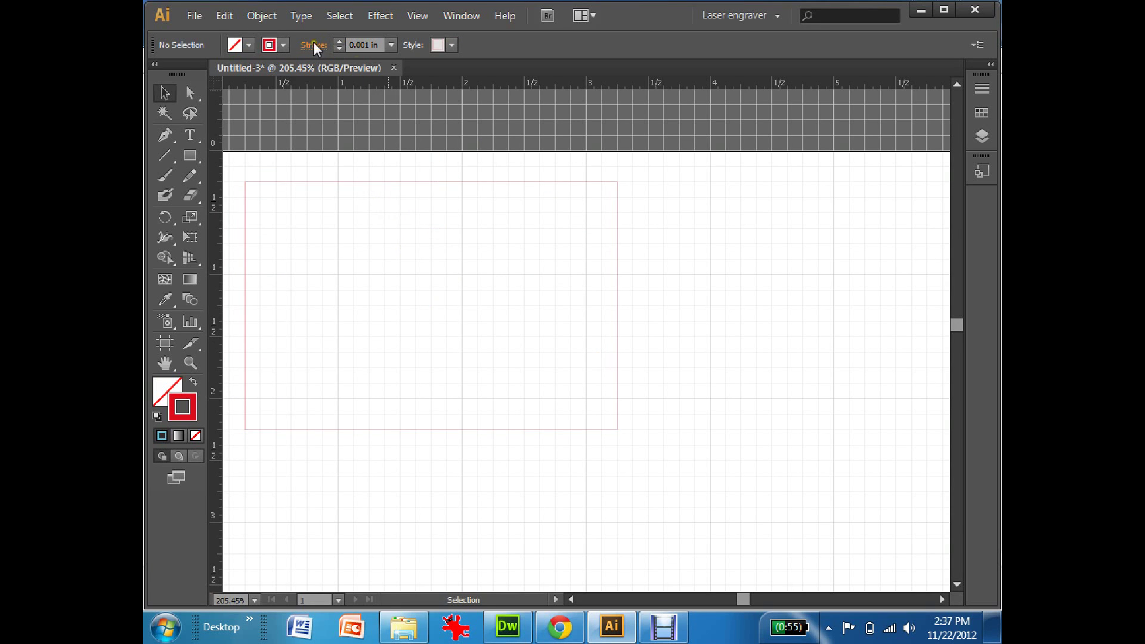
pyautogui.click(453, 46)
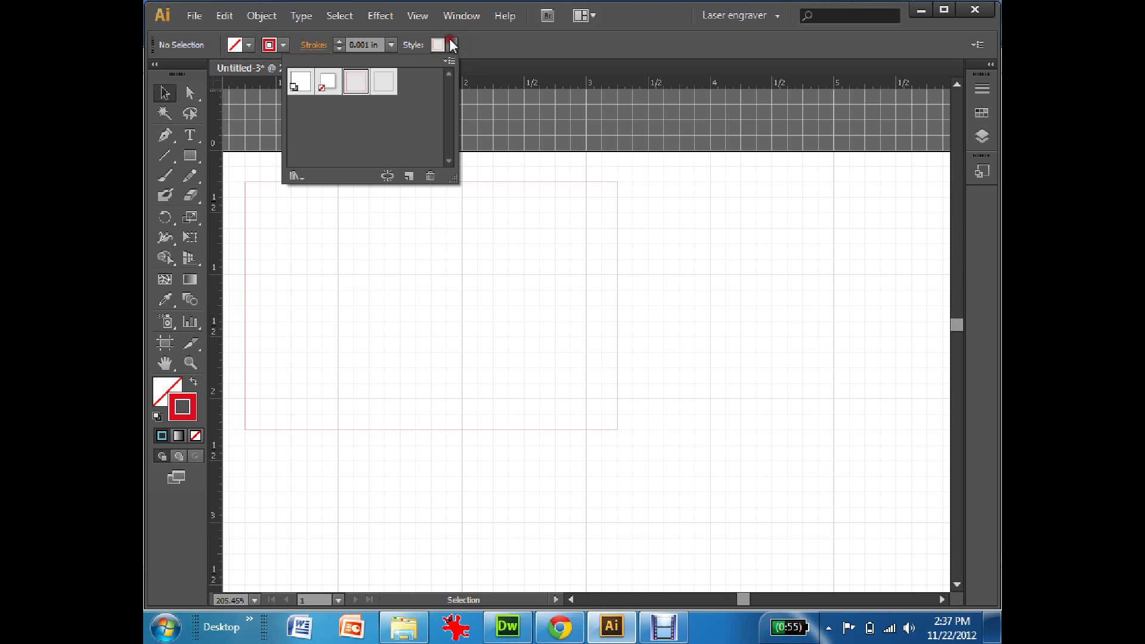
pyautogui.click(697, 228)
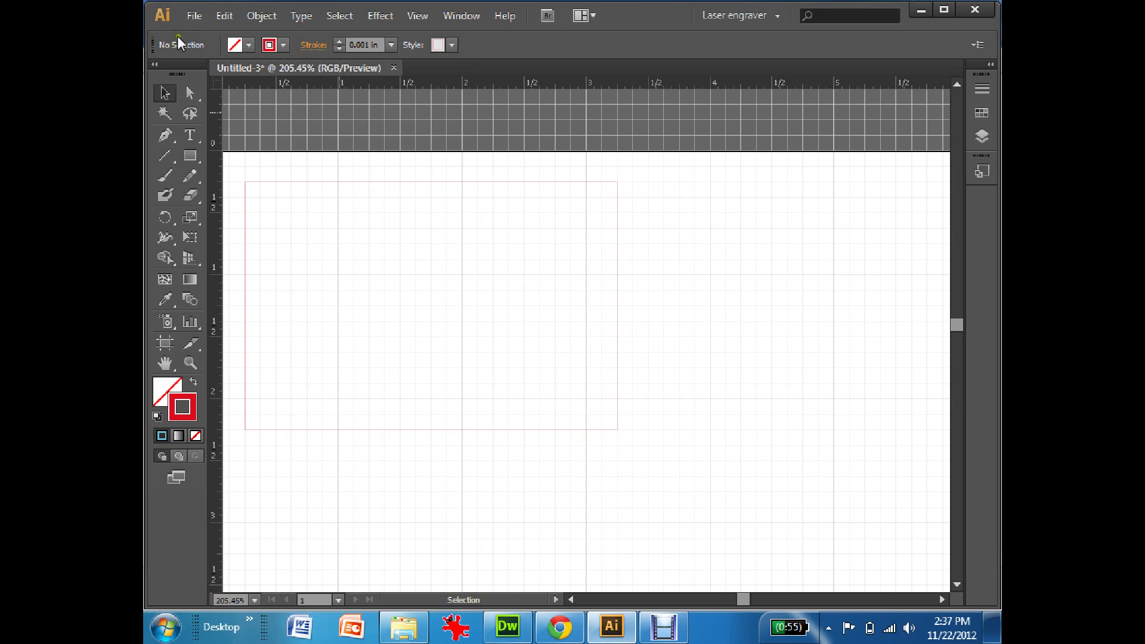
# Print the document to the VLS3.50 laser engraver without scaling, keeping the media size defined by the driver
pyautogui.click(189, 16)
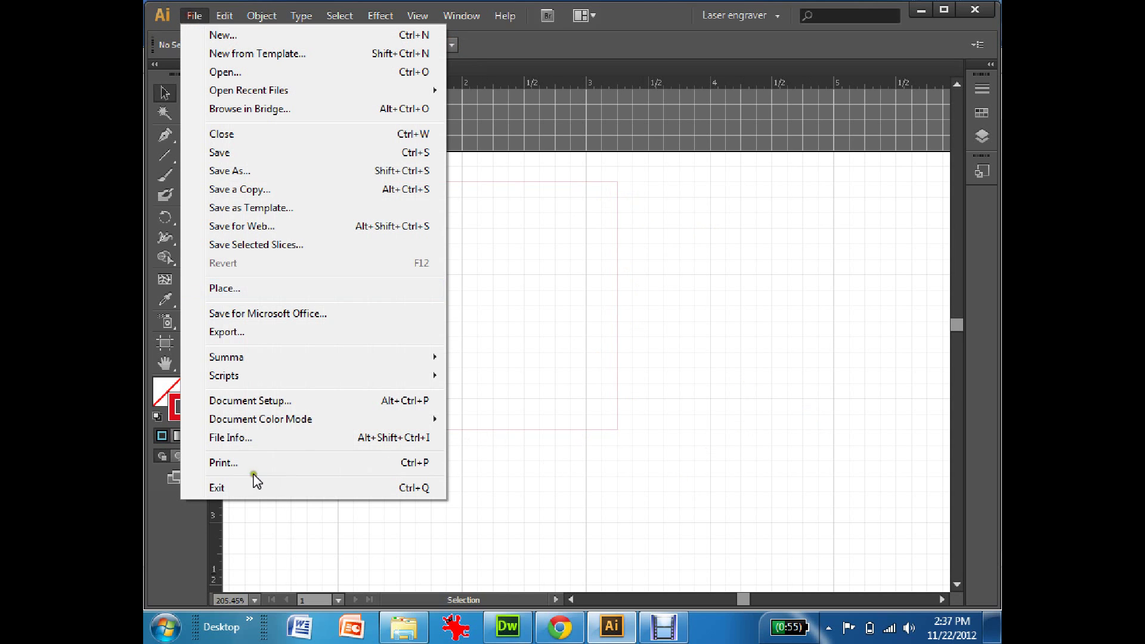
pyautogui.click(227, 463)
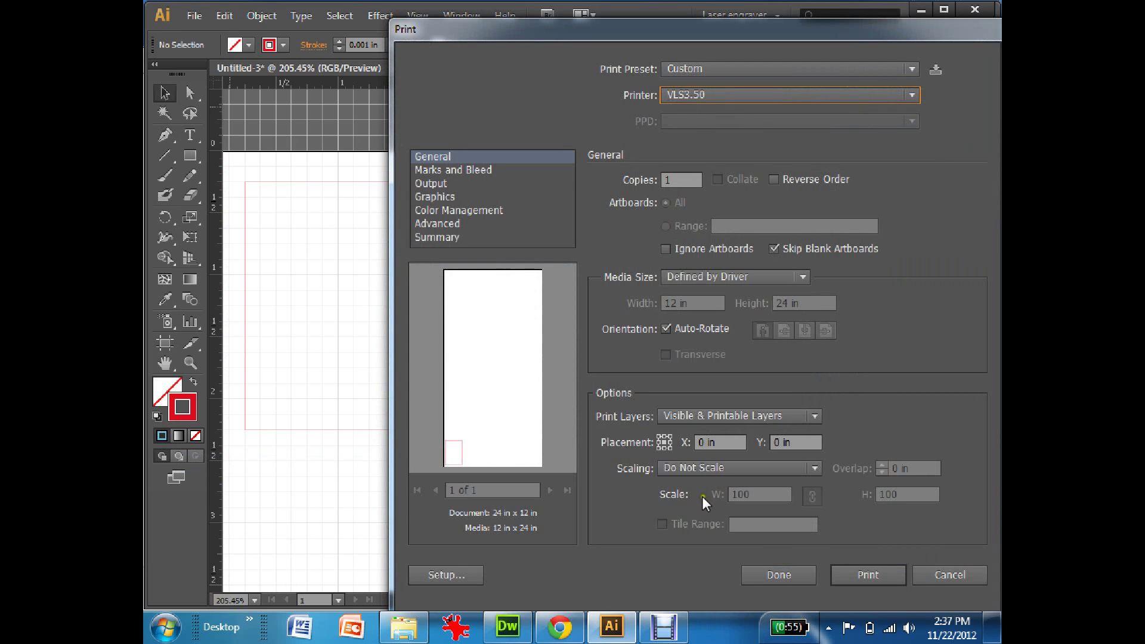
pyautogui.click(912, 95)
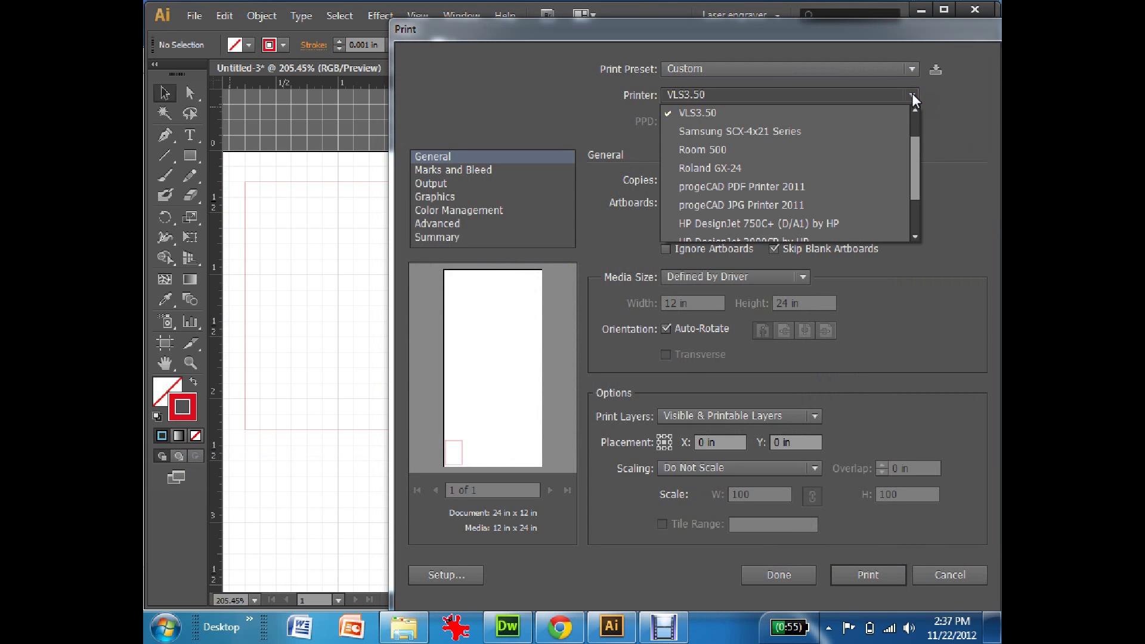
pyautogui.click(911, 93)
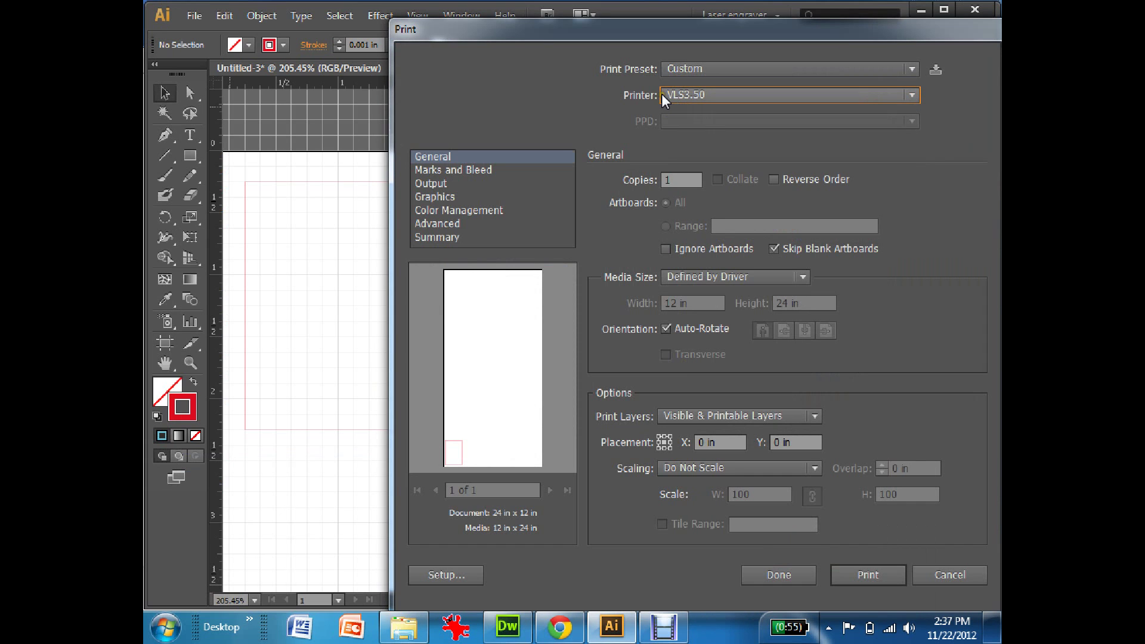
pyautogui.click(841, 576)
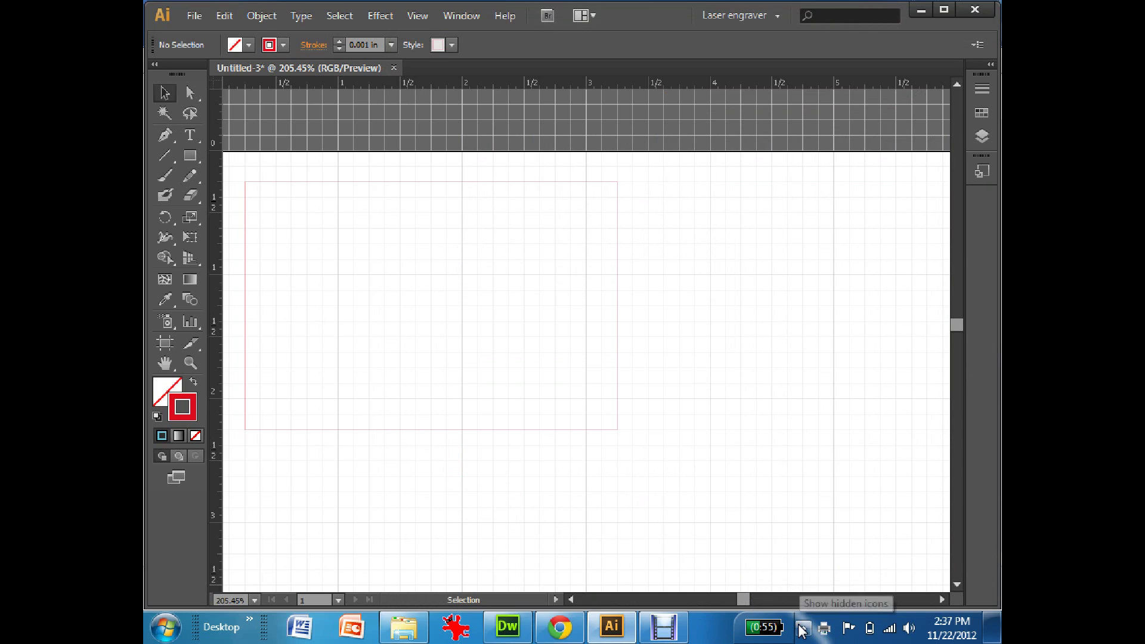
# Switch to the laser's Control Panel to check the Untitled-3 job in its viewer, and close it again
pyautogui.click(802, 629)
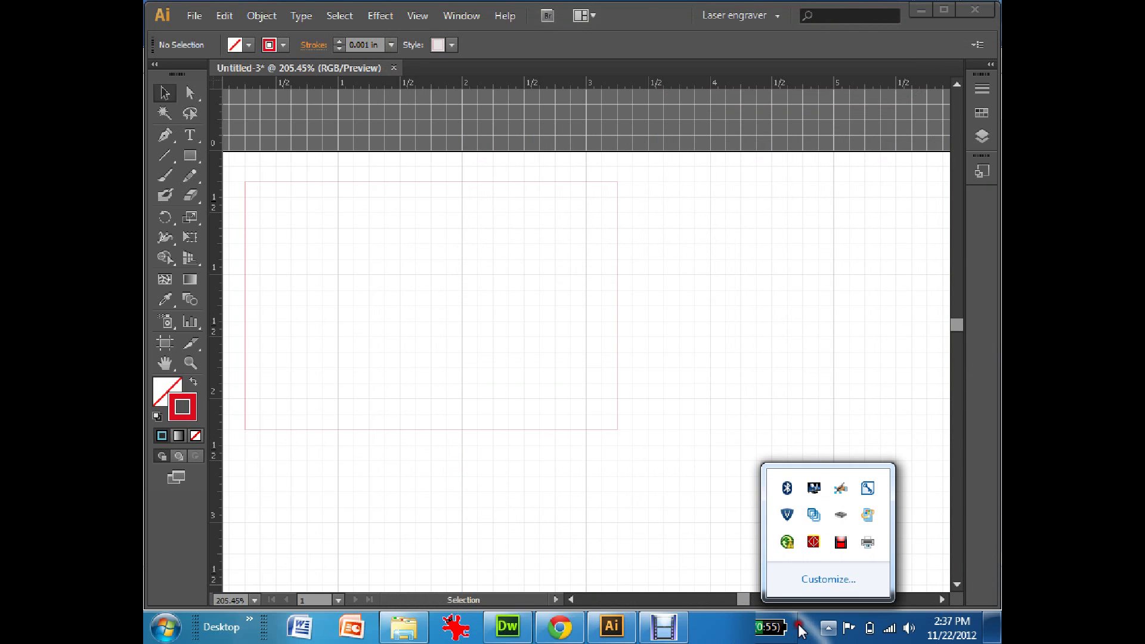
pyautogui.click(812, 544)
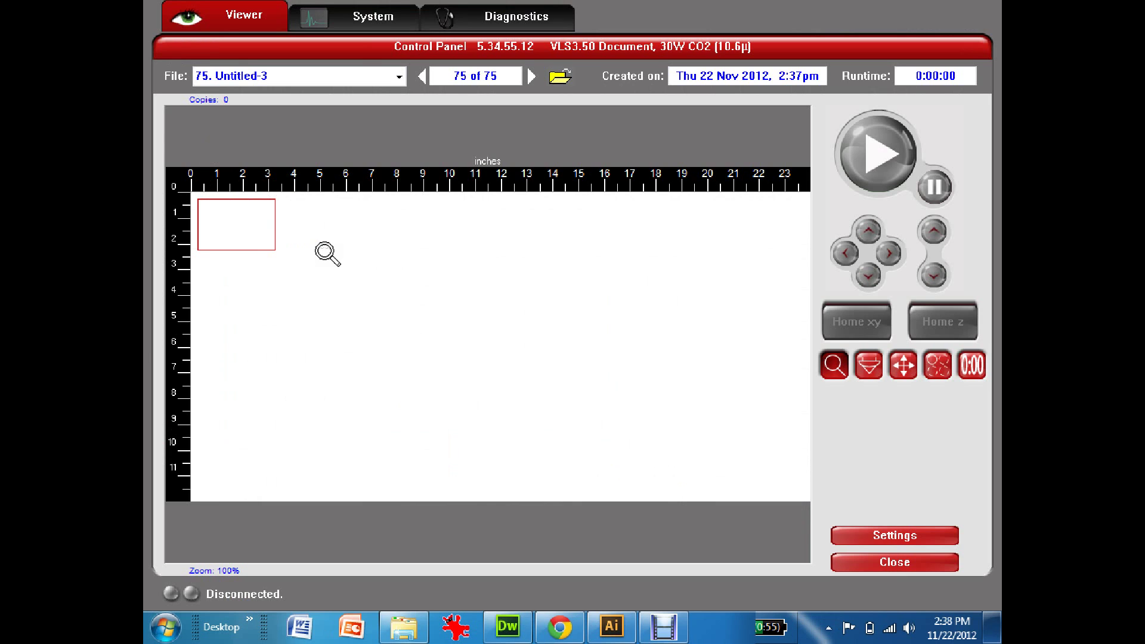
pyautogui.click(888, 562)
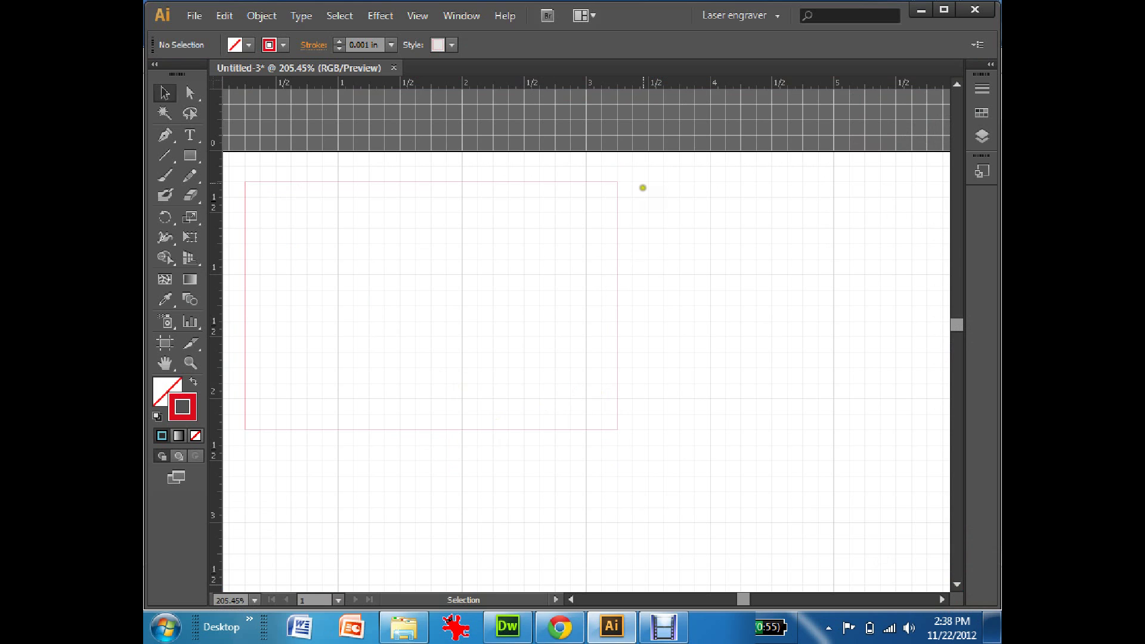